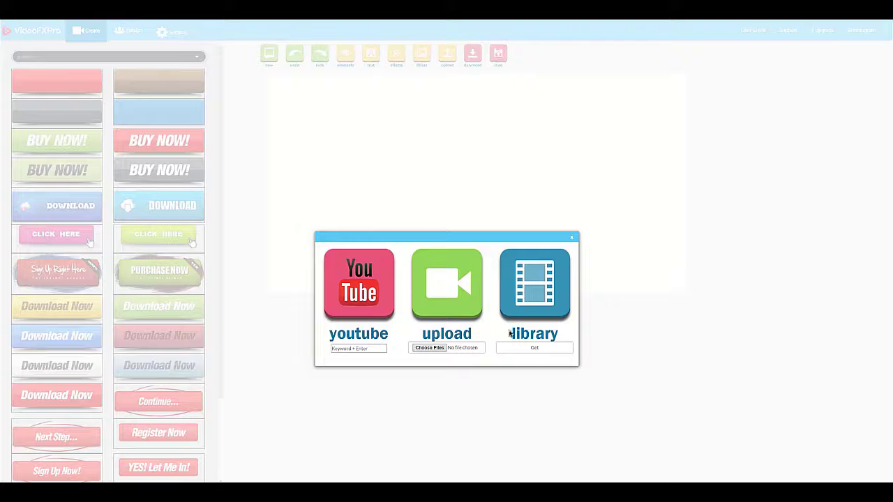
Load the library's highway traffic clip onto the canvas, trimmed to start 11 s and end 17 s
{"action": "left_click", "coordinate": [533, 349]}
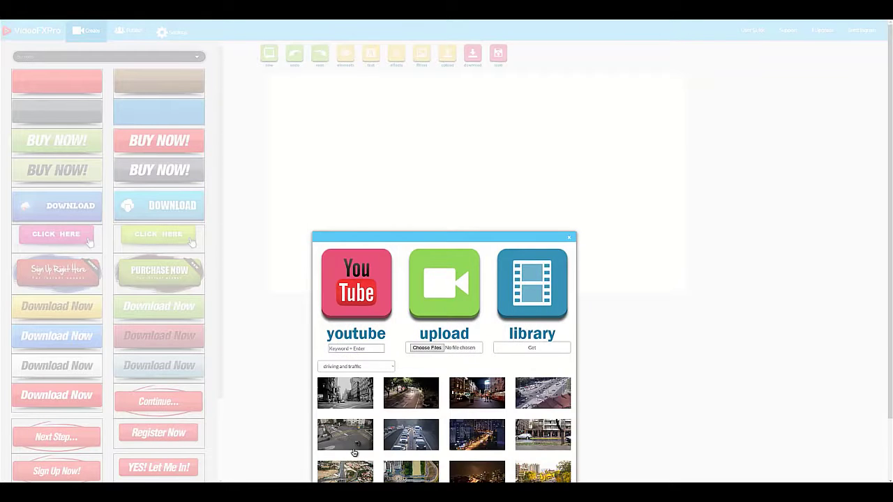
{"action": "scroll", "coordinate": [356, 471], "scroll_direction": "down", "scroll_amount": 2}
{"action": "left_click", "coordinate": [436, 335]}
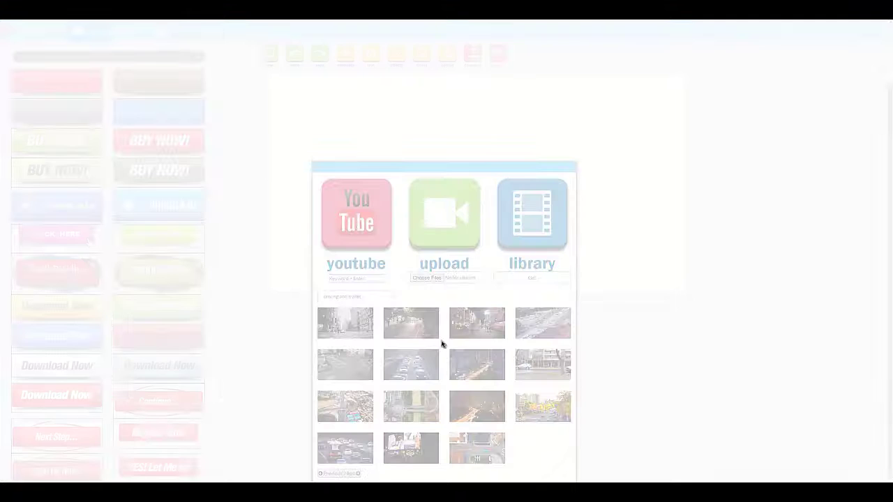
{"action": "type", "text": "11"}
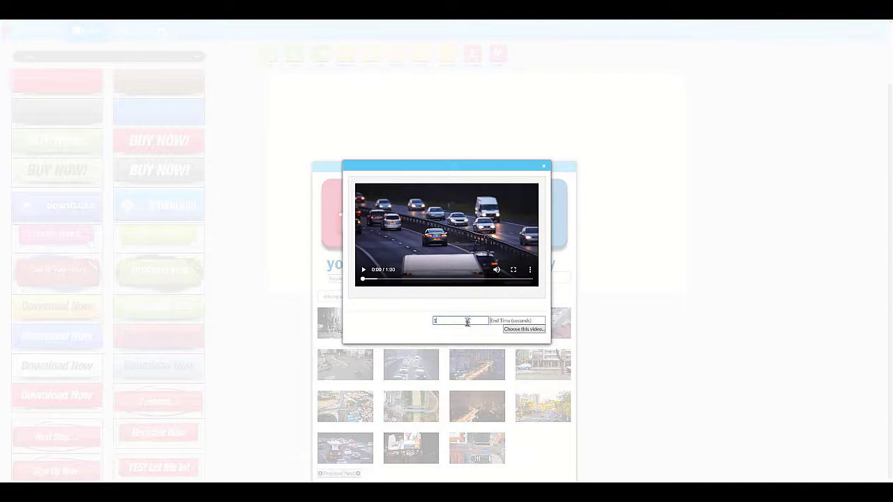
{"action": "left_click", "coordinate": [499, 321]}
{"action": "left_click", "coordinate": [528, 322]}
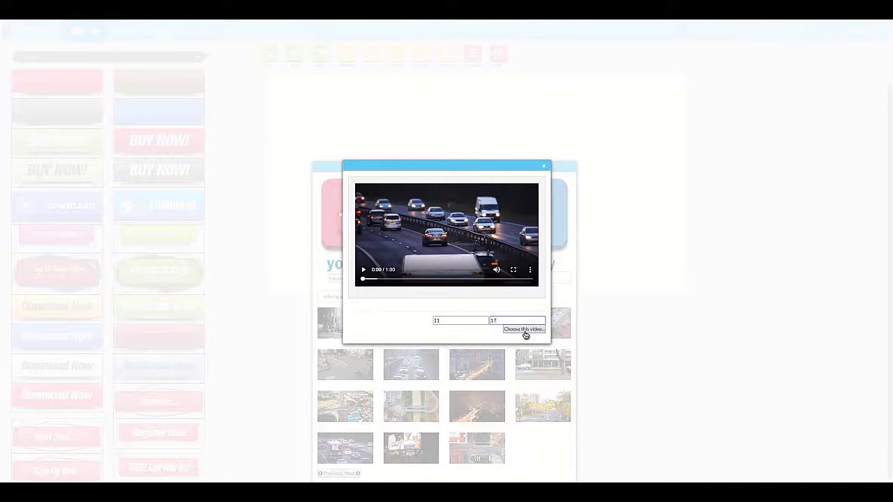
{"action": "left_click", "coordinate": [525, 330]}
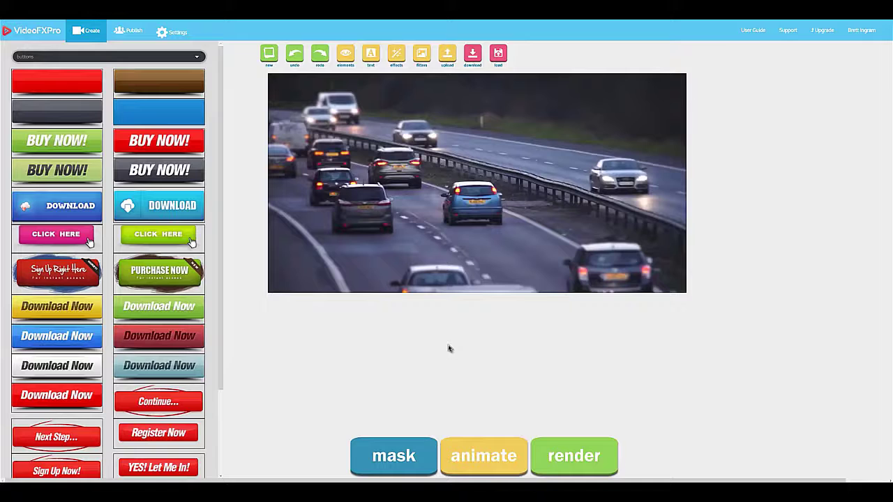
At a later frame, mask the treeline along the top and the far road strip at upper right
{"action": "left_click", "coordinate": [513, 467]}
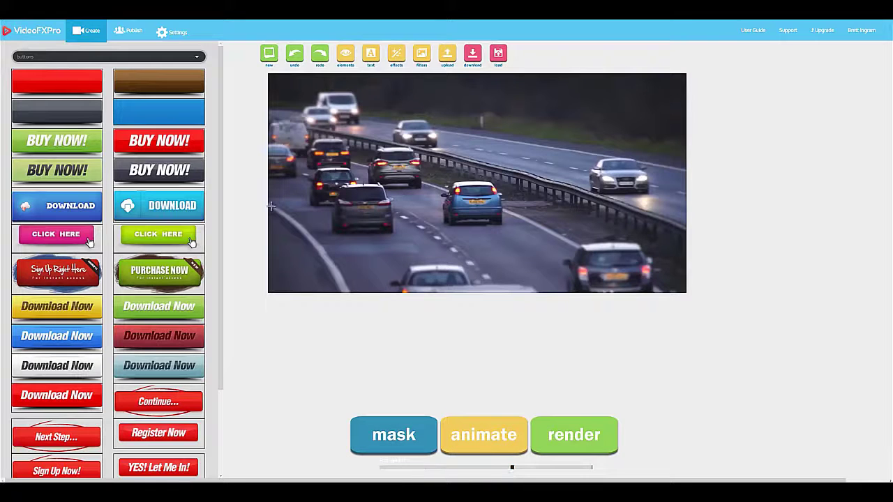
{"action": "mouse_move", "coordinate": [272, 78]}
{"action": "left_mouse_down"}
{"action": "mouse_move", "coordinate": [397, 89]}
{"action": "mouse_move", "coordinate": [651, 84]}
{"action": "mouse_move", "coordinate": [586, 98]}
{"action": "mouse_move", "coordinate": [258, 98]}
{"action": "mouse_move", "coordinate": [260, 106]}
{"action": "mouse_move", "coordinate": [328, 124]}
{"action": "mouse_move", "coordinate": [397, 130]}
{"action": "mouse_move", "coordinate": [621, 188]}
{"action": "mouse_move", "coordinate": [690, 219]}
{"action": "mouse_move", "coordinate": [637, 111]}
{"action": "mouse_move", "coordinate": [412, 110]}
{"action": "left_mouse_up"}
{"action": "mouse_move", "coordinate": [569, 126]}
{"action": "left_mouse_down"}
{"action": "mouse_move", "coordinate": [666, 142]}
{"action": "mouse_move", "coordinate": [518, 149]}
{"action": "mouse_move", "coordinate": [671, 171]}
{"action": "mouse_move", "coordinate": [750, 158]}
{"action": "left_mouse_up"}
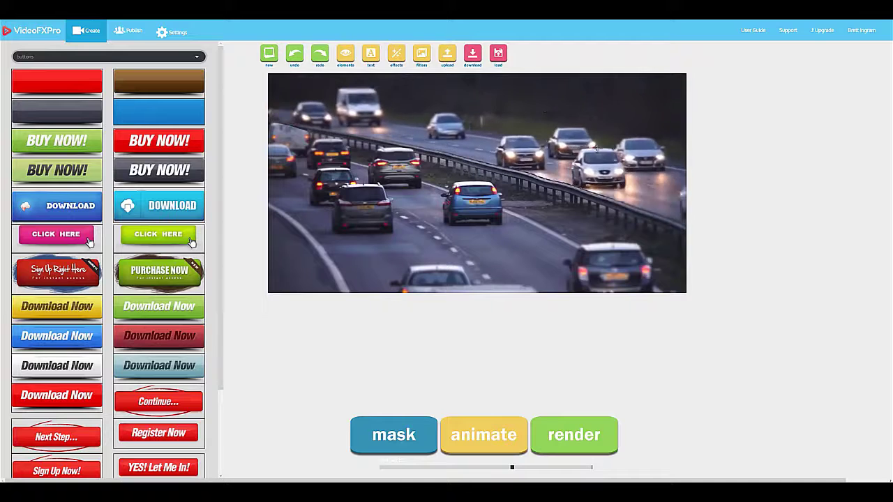
Try a colour filter, then apply the INVERTOR filter to the masked far carriageway
{"action": "left_click", "coordinate": [421, 56]}
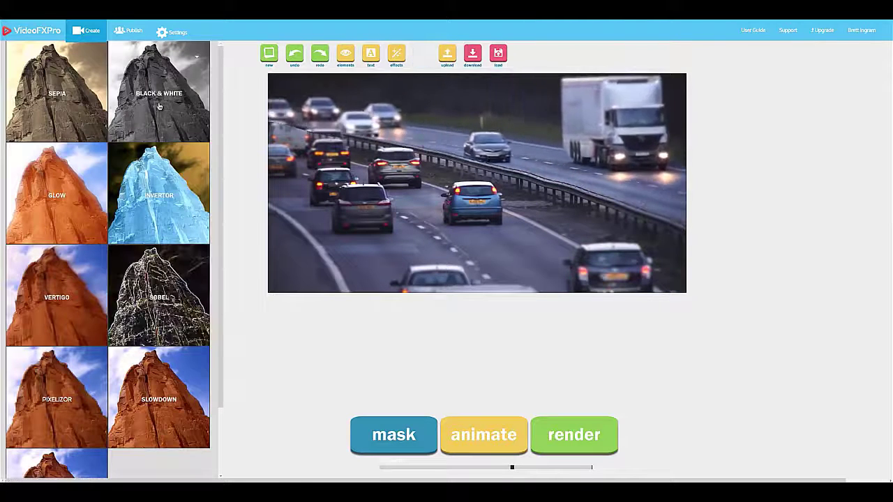
{"action": "left_click", "coordinate": [79, 75]}
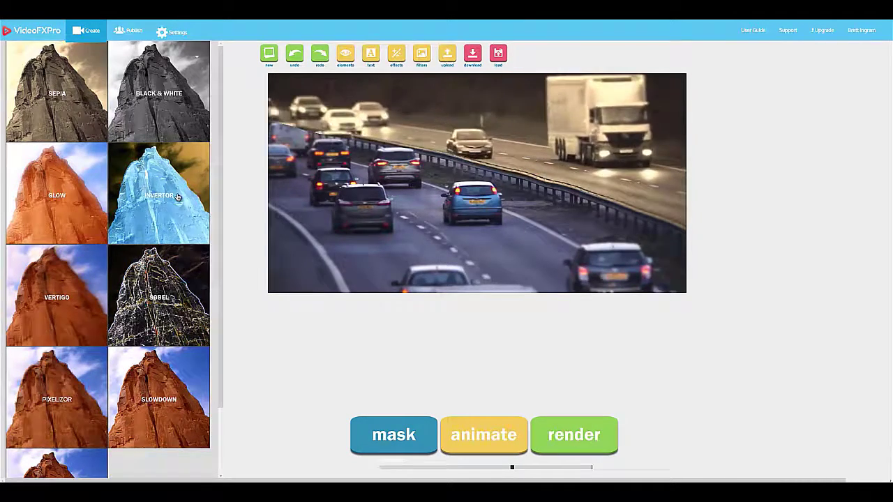
{"action": "left_click", "coordinate": [203, 216]}
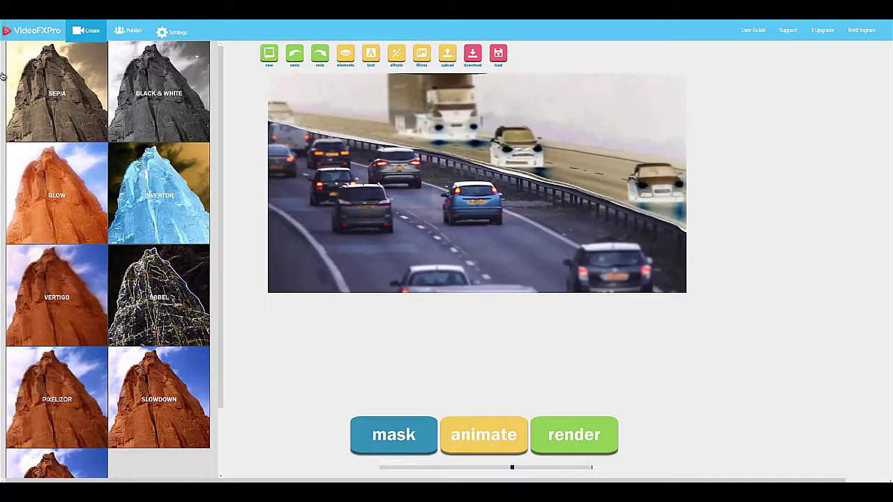
Open the graphic elements library and browse the callouts and cutouts categories
{"action": "left_click", "coordinate": [341, 55]}
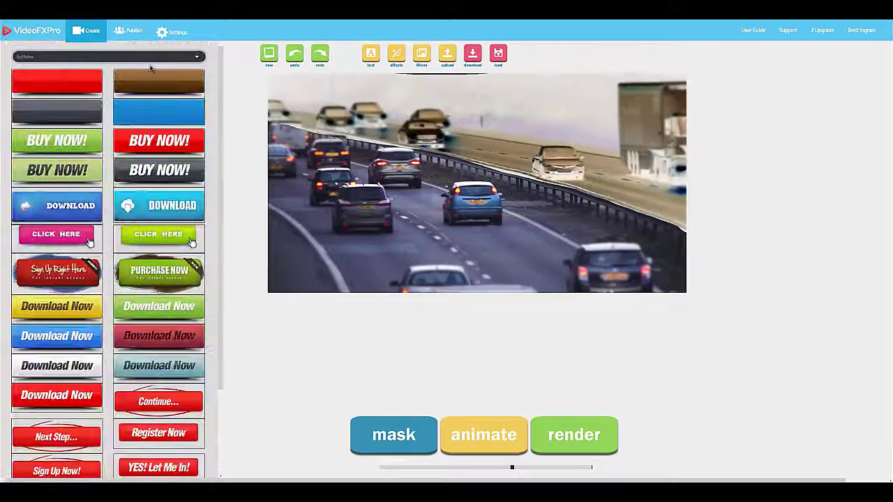
{"action": "scroll", "coordinate": [160, 237], "scroll_direction": "down", "scroll_amount": 3}
{"action": "scroll", "coordinate": [160, 236], "scroll_direction": "up", "scroll_amount": 3}
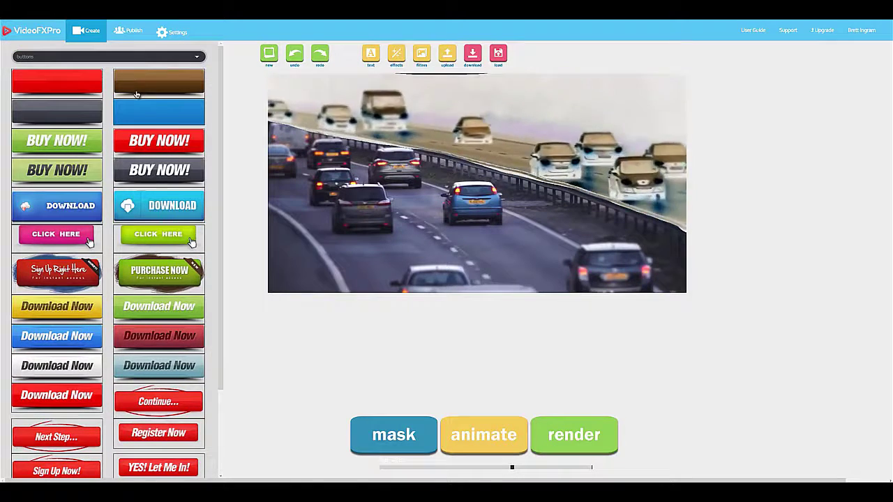
{"action": "left_click", "coordinate": [139, 58]}
{"action": "left_click", "coordinate": [125, 83]}
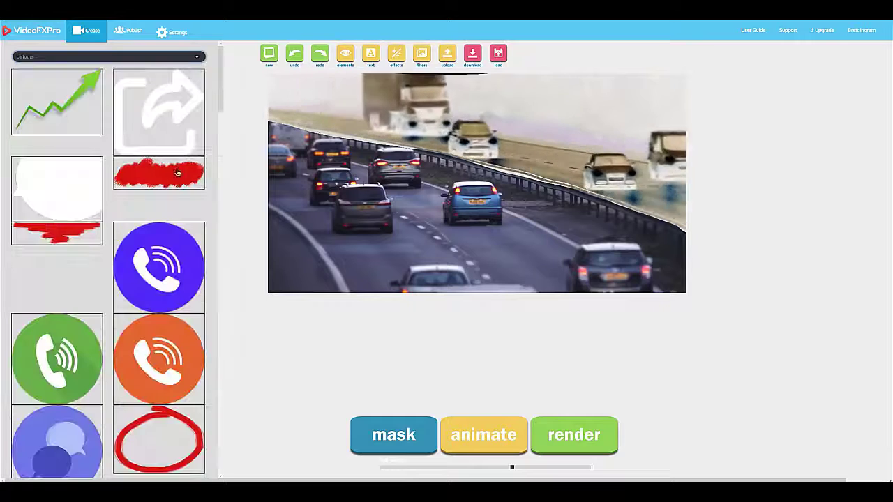
{"action": "scroll", "coordinate": [161, 91], "scroll_direction": "down", "scroll_amount": 9}
{"action": "scroll", "coordinate": [167, 93], "scroll_direction": "up", "scroll_amount": 6}
{"action": "scroll", "coordinate": [167, 93], "scroll_direction": "up", "scroll_amount": 3}
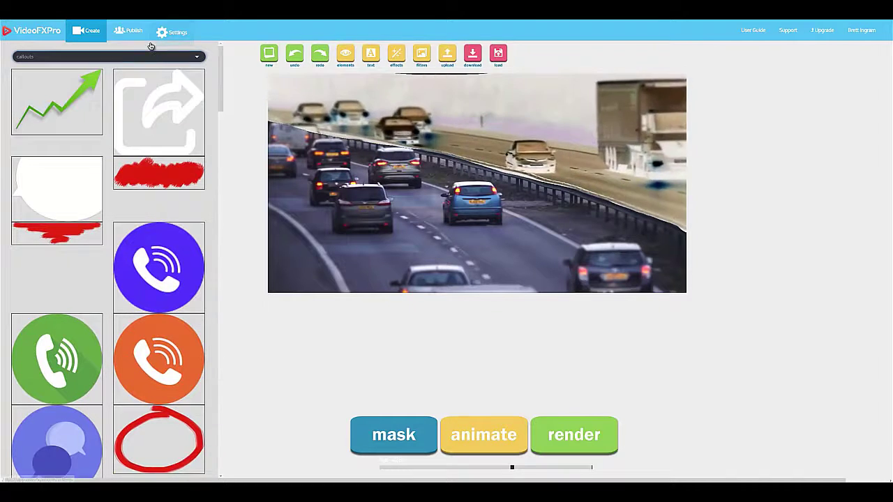
{"action": "left_click", "coordinate": [146, 56]}
{"action": "left_click", "coordinate": [140, 92]}
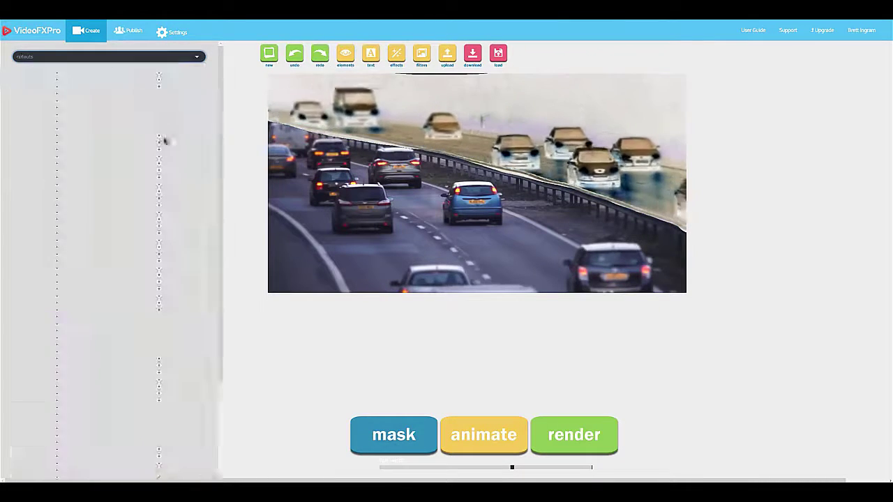
Look through illustrations, lighting and overlays, then add the green rectangle from shapes
{"action": "left_click", "coordinate": [152, 58]}
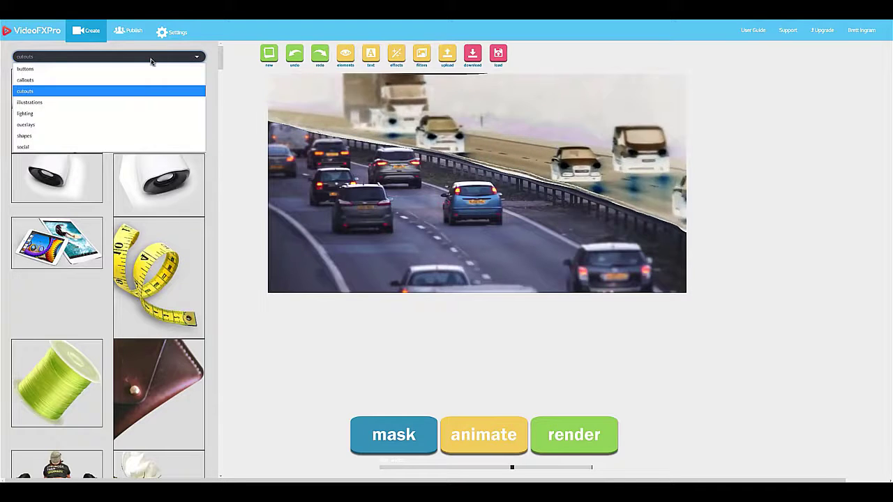
{"action": "left_click", "coordinate": [147, 105]}
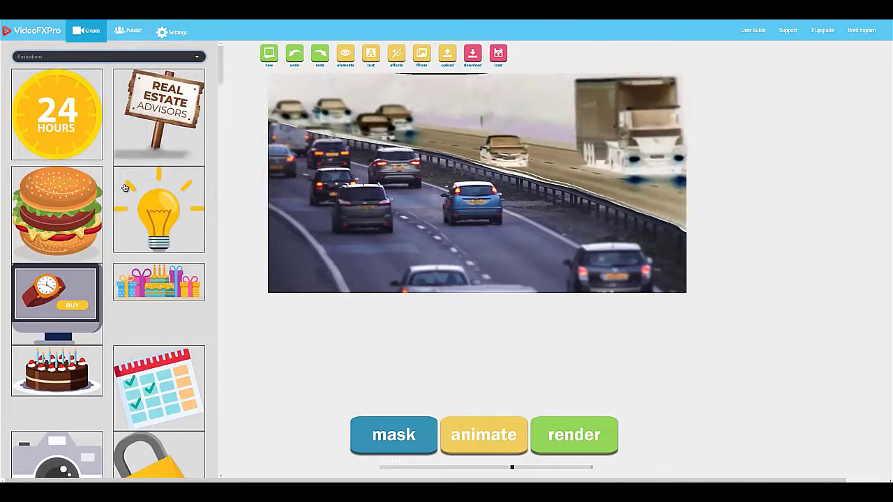
{"action": "left_click", "coordinate": [131, 59]}
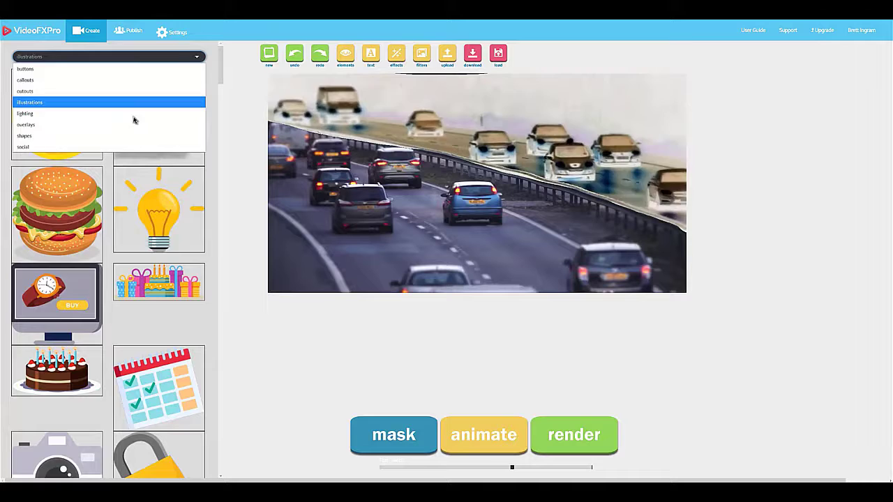
{"action": "left_click", "coordinate": [133, 117]}
{"action": "left_click", "coordinate": [146, 59]}
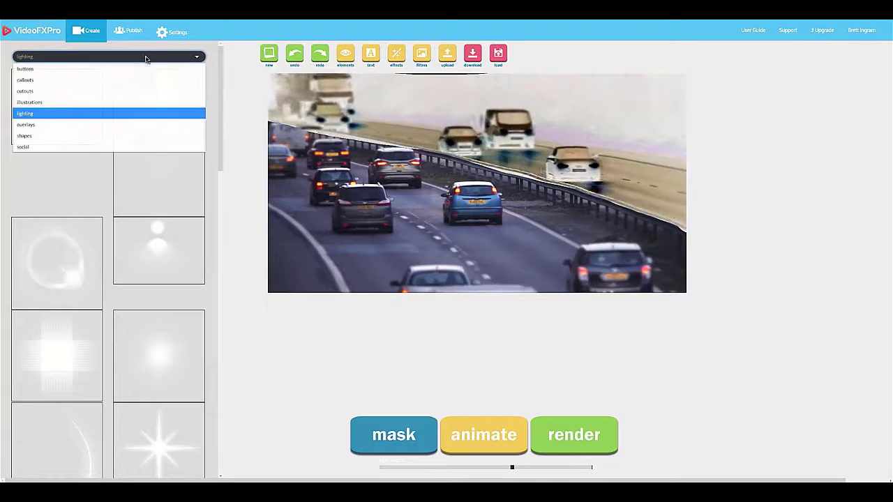
{"action": "left_click", "coordinate": [139, 125]}
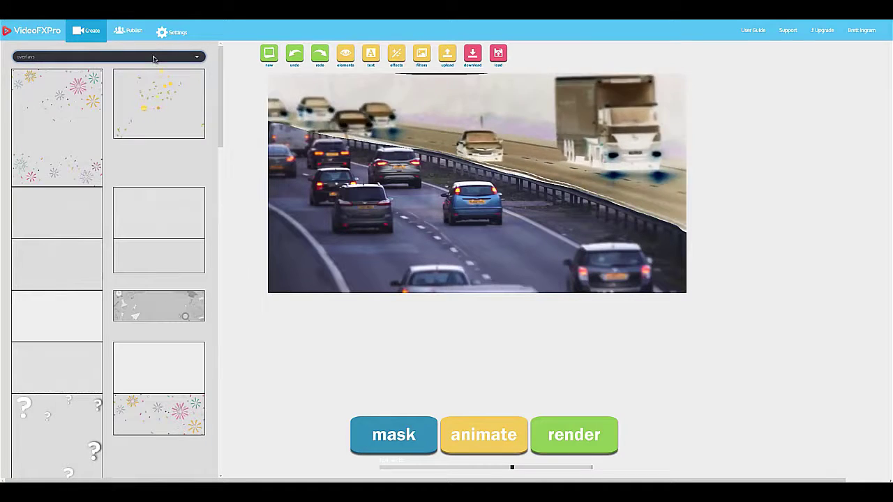
{"action": "left_click", "coordinate": [151, 58]}
{"action": "left_click", "coordinate": [137, 136]}
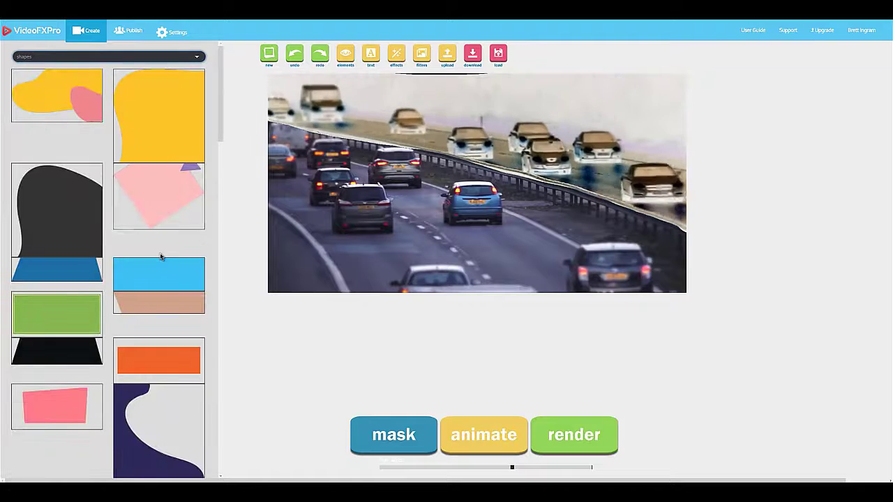
{"action": "left_click", "coordinate": [94, 314]}
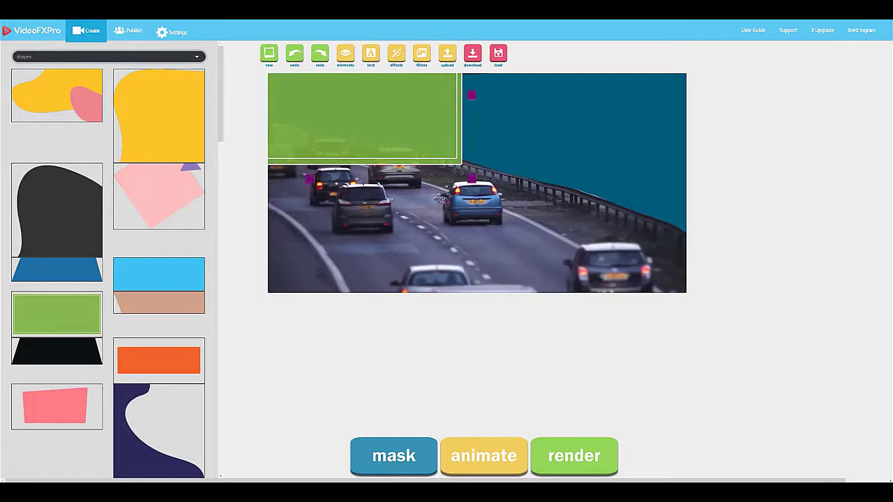
Shrink the green rectangle and move it up and right over the far carriageway
{"action": "left_click_drag", "start_coordinate": [470, 93], "coordinate": [410, 186]}
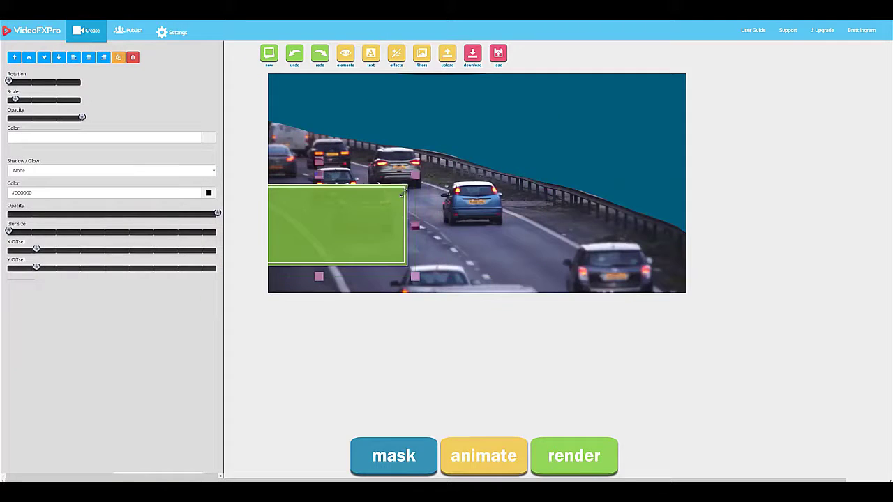
{"action": "left_click_drag", "start_coordinate": [387, 224], "coordinate": [490, 236]}
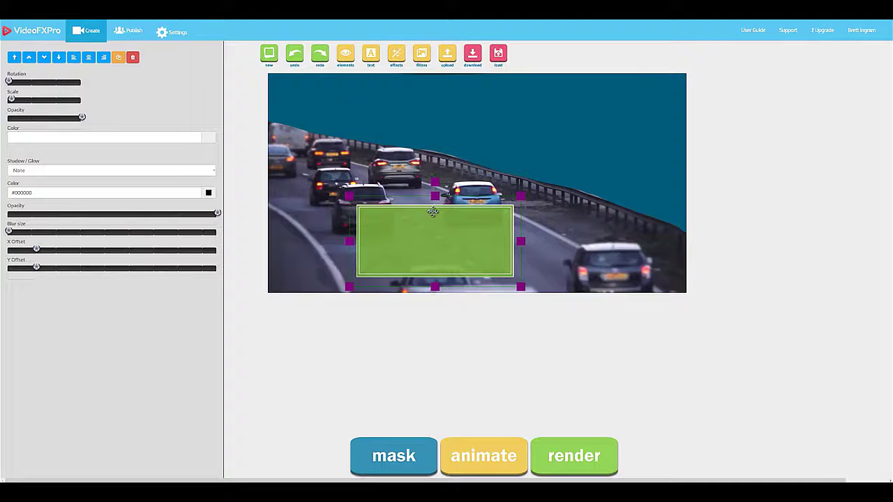
{"action": "left_click_drag", "start_coordinate": [432, 211], "coordinate": [477, 156]}
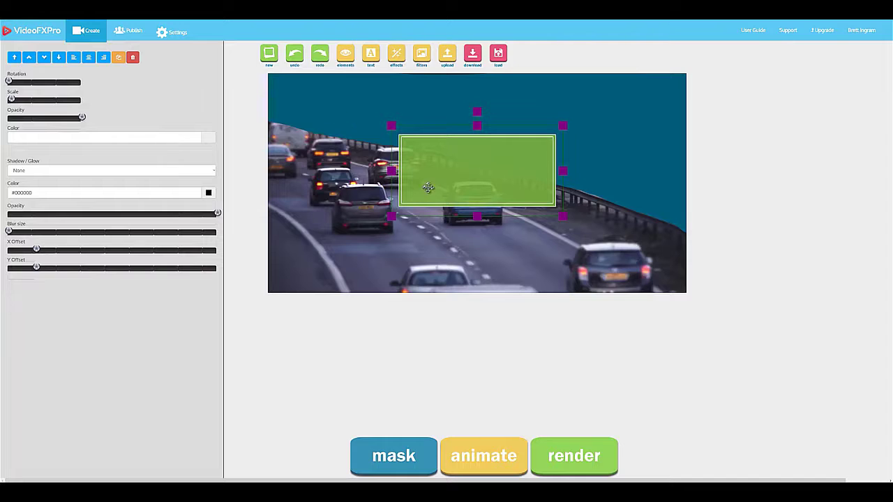
Add a 'Text Sample' text object and drag it onto the green rectangle
{"action": "left_click", "coordinate": [371, 54]}
{"action": "left_click_drag", "start_coordinate": [485, 178], "coordinate": [516, 155]}
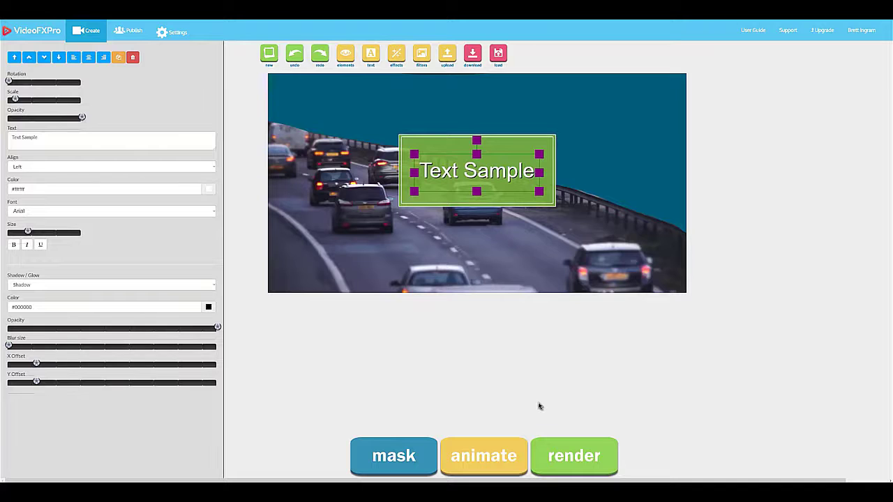
Render the video, play the preview, and type 'this is a cool video' as the post message
{"action": "left_click", "coordinate": [576, 460]}
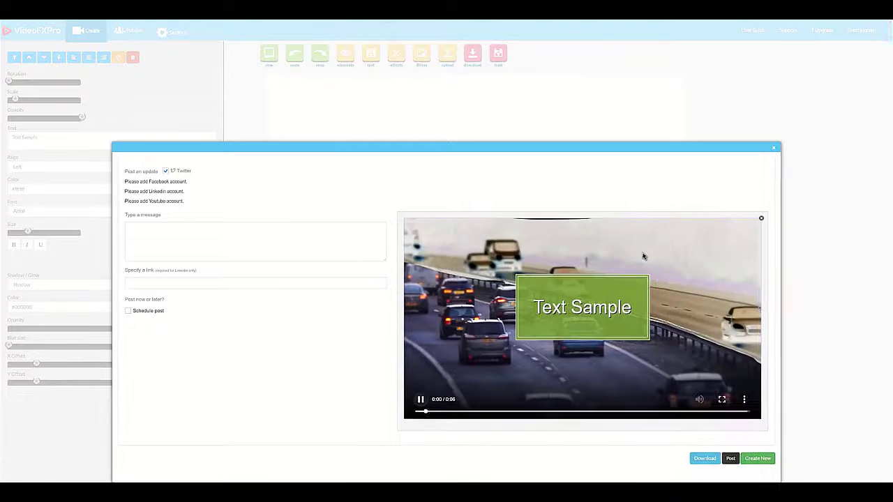
{"action": "left_click", "coordinate": [421, 399]}
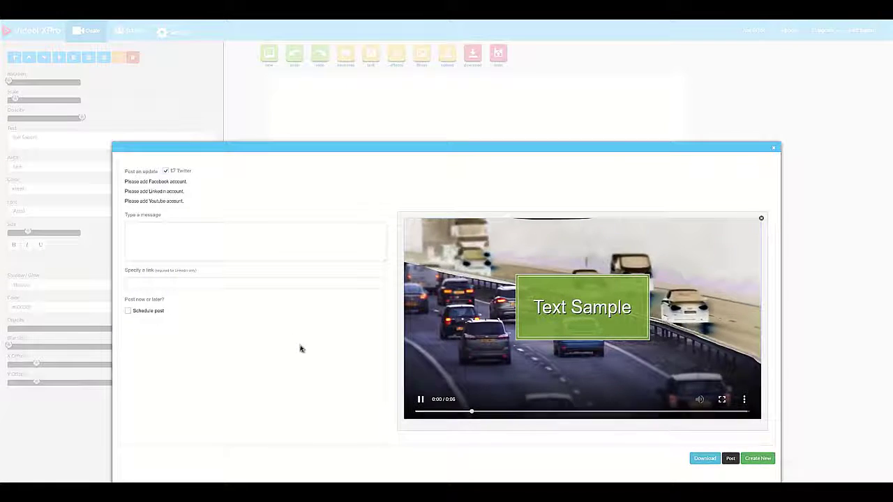
{"action": "left_click", "coordinate": [232, 246]}
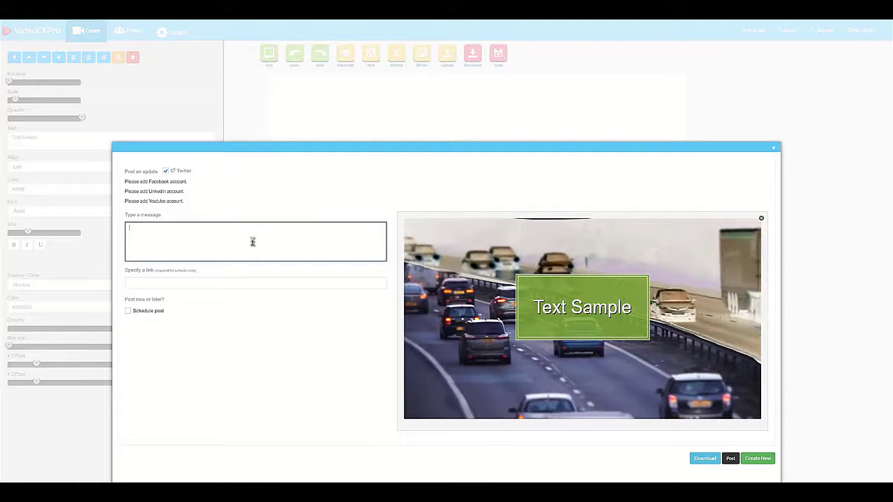
{"action": "type", "text": "this is a cool video"}
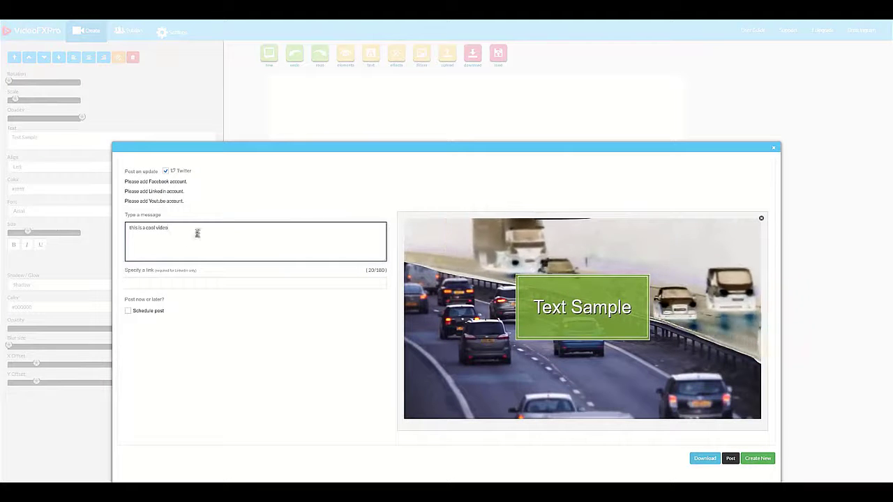
{"action": "left_click", "coordinate": [204, 282]}
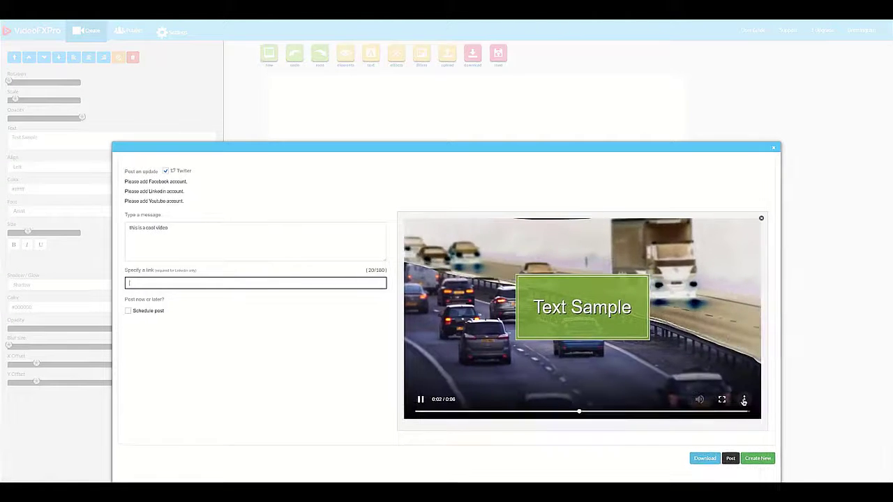
{"action": "left_click", "coordinate": [743, 401]}
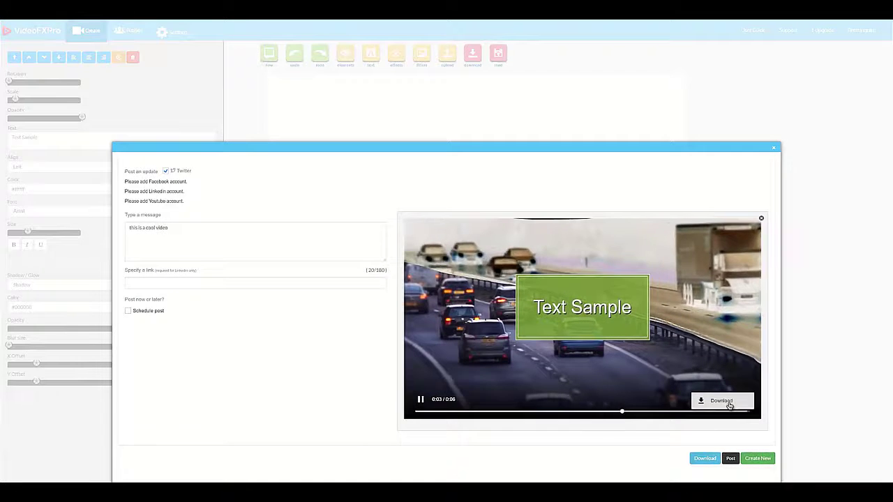